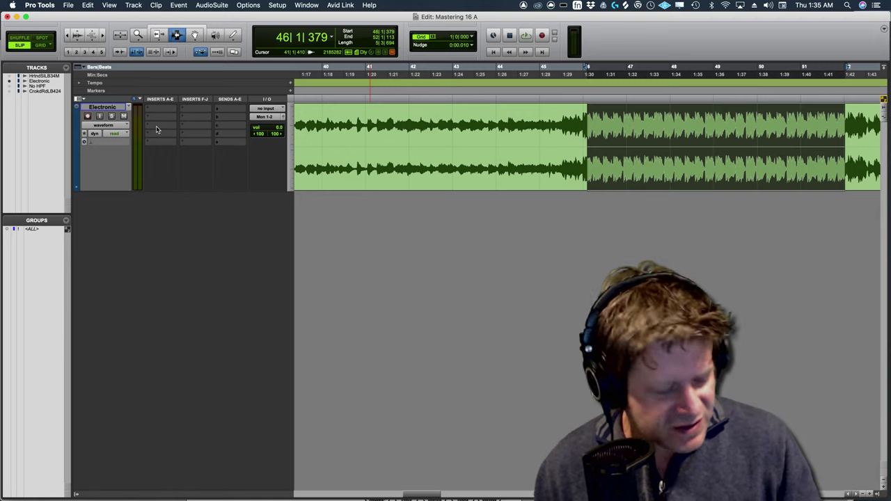
- Audition the Electronic track and insert the stereo Avid Impact compressor on it
{"action": "key", "text": "space"}
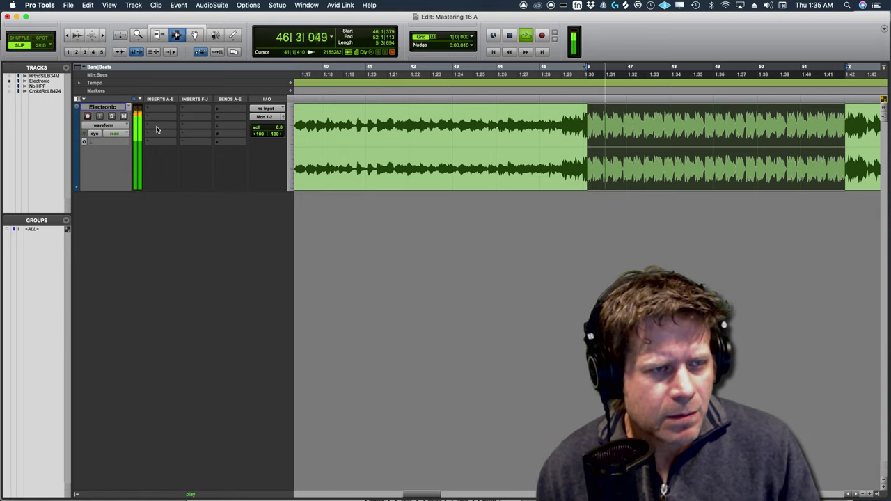
{"action": "key", "text": "space"}
{"action": "left_click", "coordinate": [156, 130]}
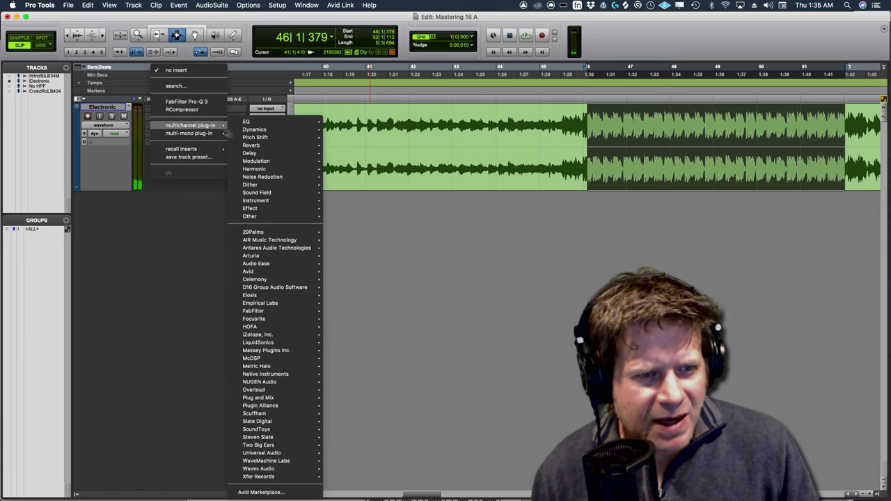
{"action": "mouse_move", "coordinate": [259, 272]}
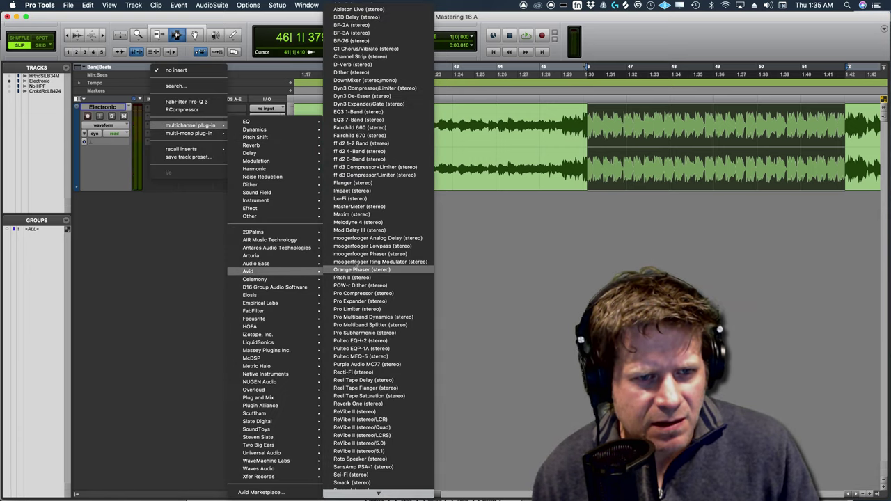
{"action": "left_click", "coordinate": [352, 191]}
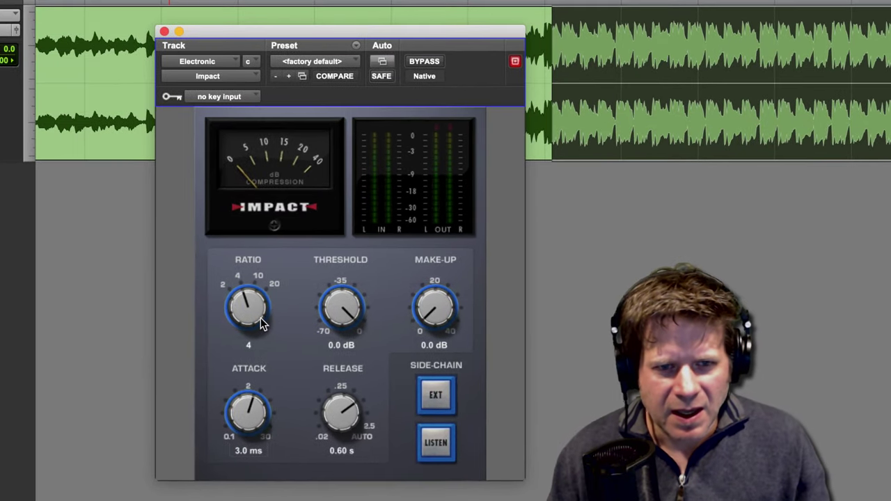
- Set Impact attack to 0.10 ms, release to 0.020 s and lower the threshold
{"action": "left_click_drag", "start_coordinate": [252, 413], "coordinate": [252, 459]}
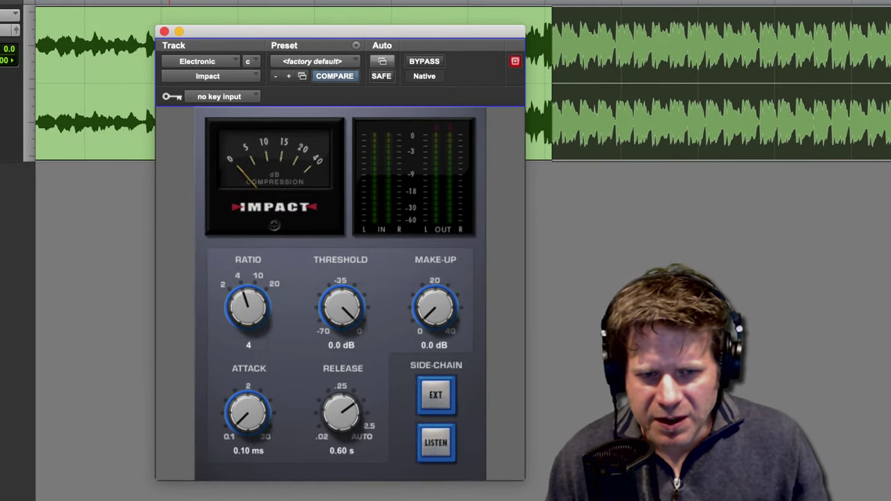
{"action": "left_click_drag", "start_coordinate": [352, 438], "coordinate": [352, 470]}
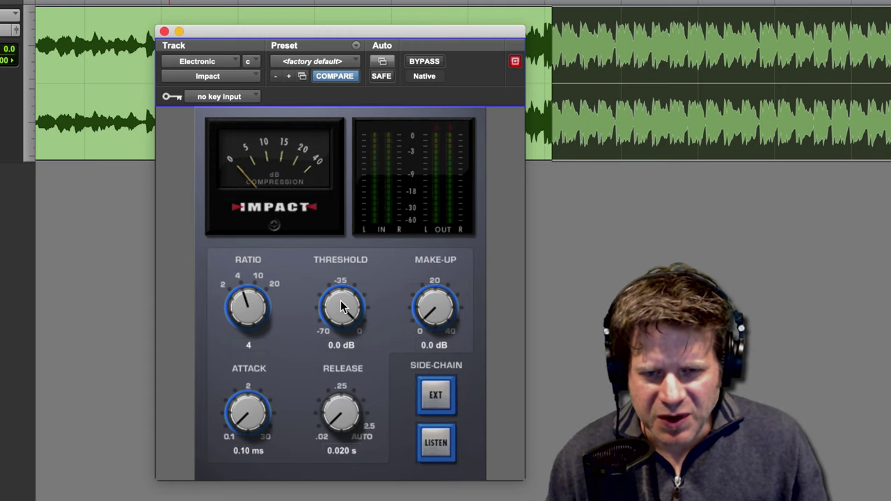
{"action": "left_click_drag", "start_coordinate": [341, 308], "coordinate": [304, 496]}
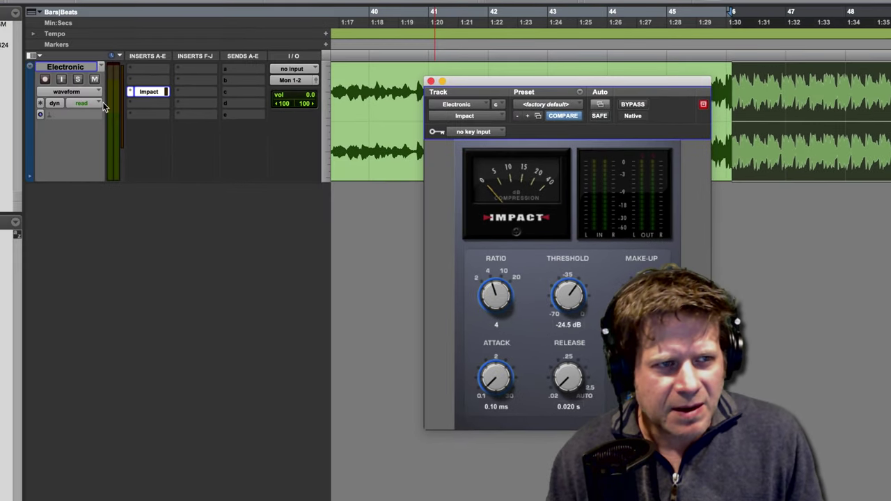
- Duplicate the Electronic track with all its data
{"action": "right_click", "coordinate": [84, 67]}
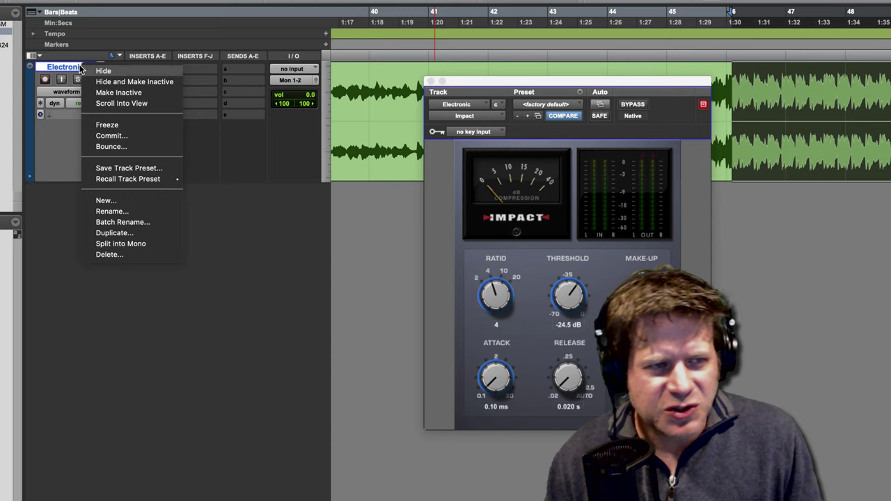
{"action": "left_click", "coordinate": [129, 232]}
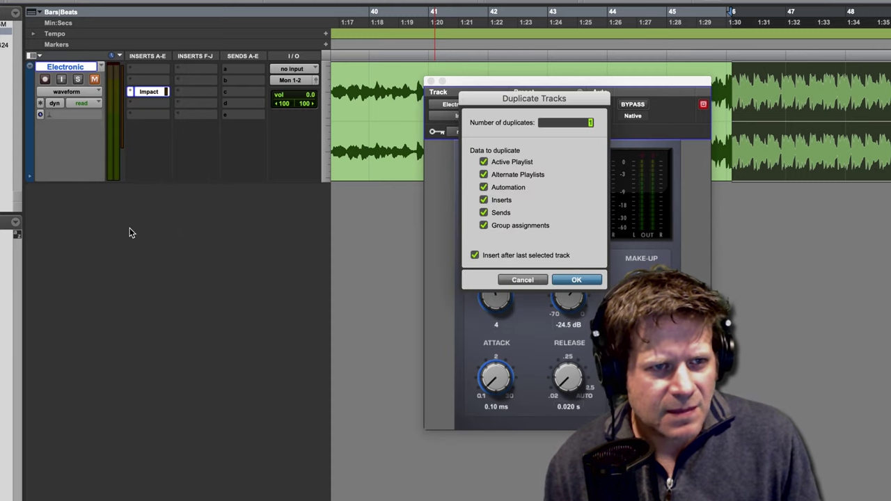
{"action": "left_click", "coordinate": [576, 280]}
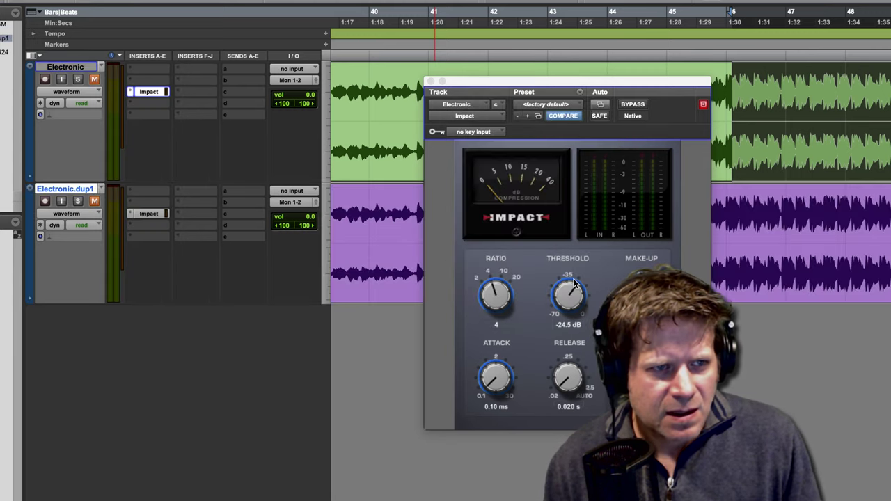
- Remove the Impact insert from the copy and rename it 'Electronic Filter'
{"action": "left_click", "coordinate": [128, 215]}
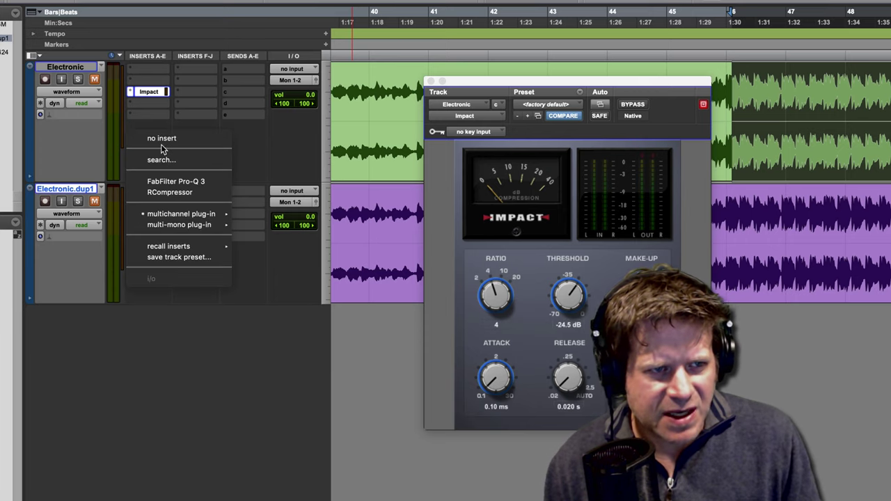
{"action": "left_click", "coordinate": [160, 138]}
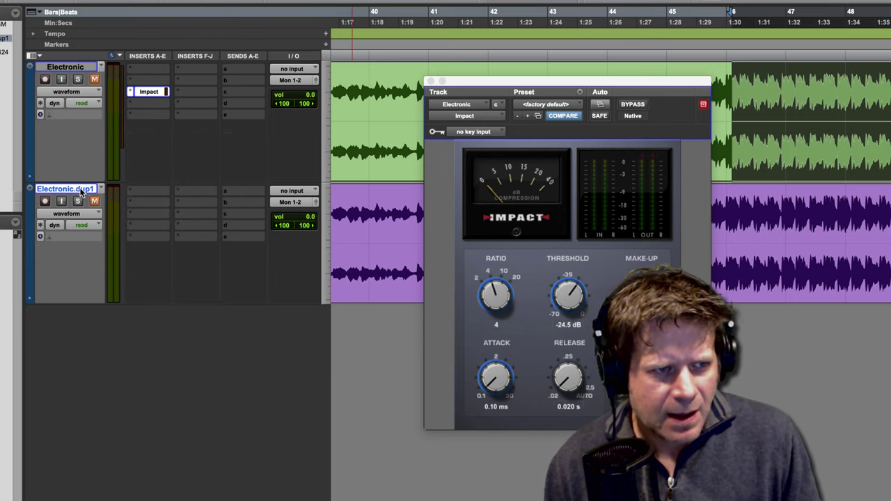
{"action": "double_click", "coordinate": [80, 189]}
{"action": "key", "text": "Right"}
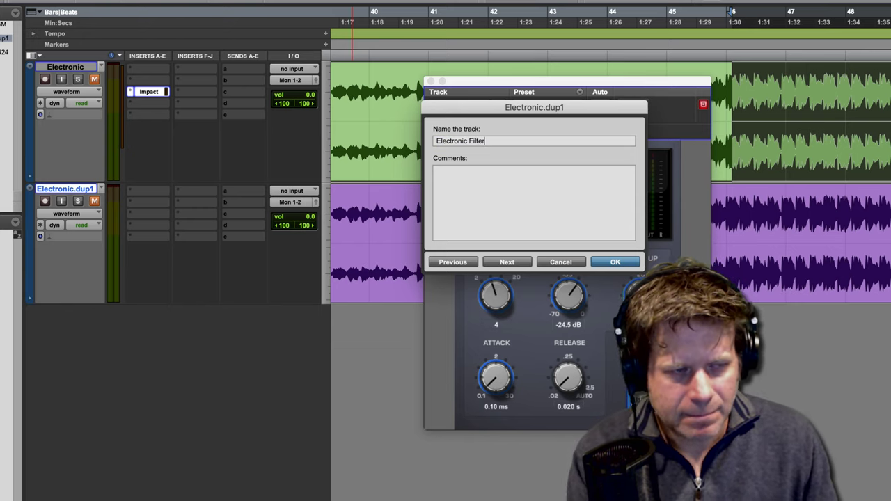
{"action": "key", "text": "Escape"}
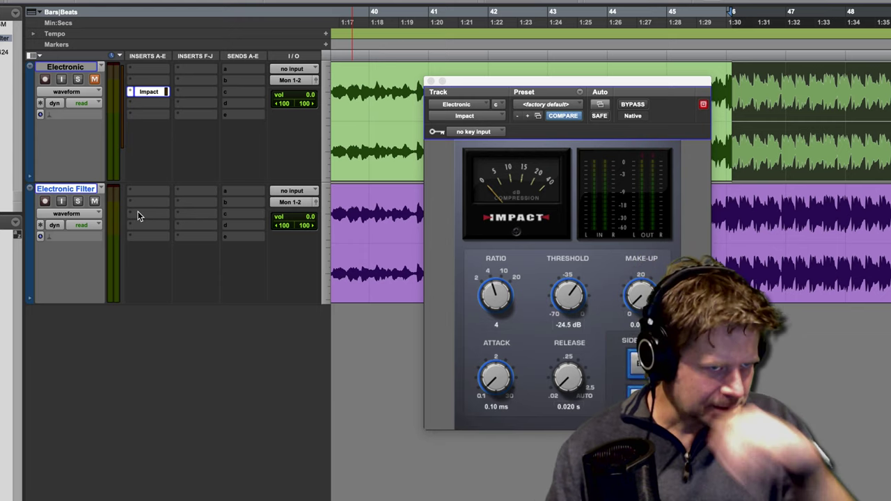
- Insert FabFilter Pro-Q 3 on the Electronic Filter track
{"action": "left_click", "coordinate": [137, 214]}
{"action": "mouse_move", "coordinate": [189, 217]}
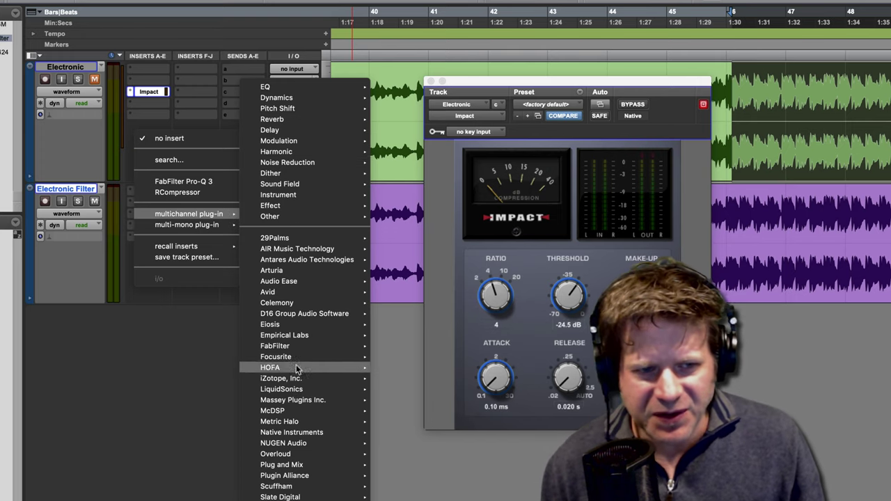
{"action": "mouse_move", "coordinate": [299, 346]}
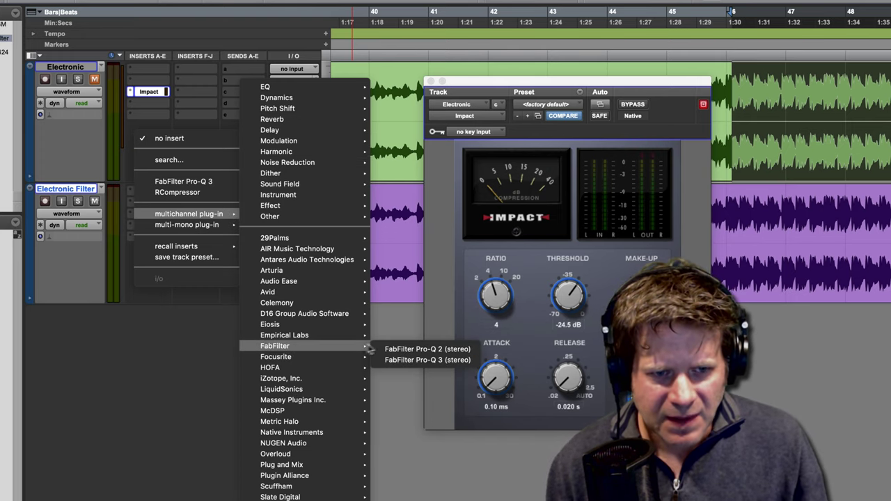
{"action": "left_click", "coordinate": [418, 360]}
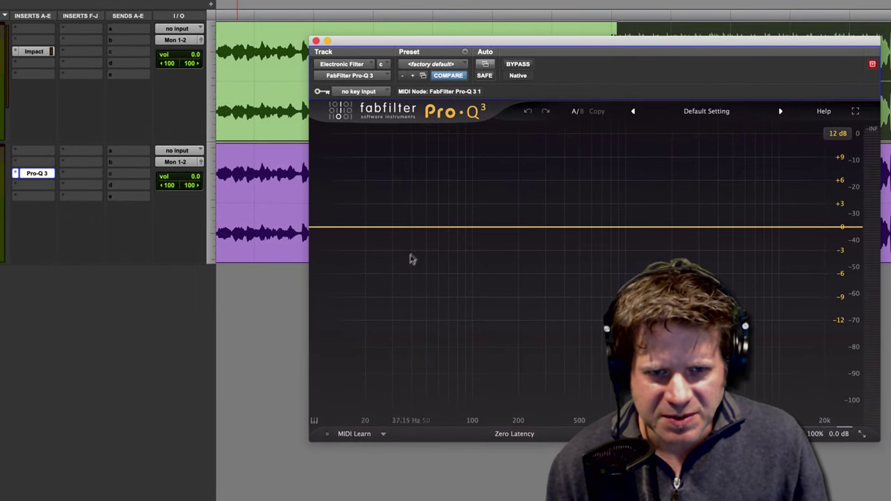
- Add a 36 dB/oct low-cut band in Pro-Q 3 at roughly 101 Hz
{"action": "left_click_drag", "start_coordinate": [427, 233], "coordinate": [425, 252]}
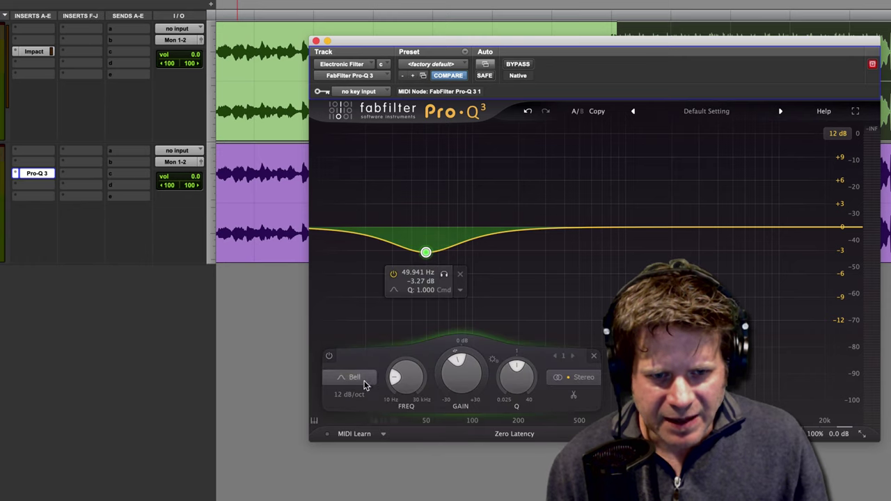
{"action": "left_click", "coordinate": [355, 378]}
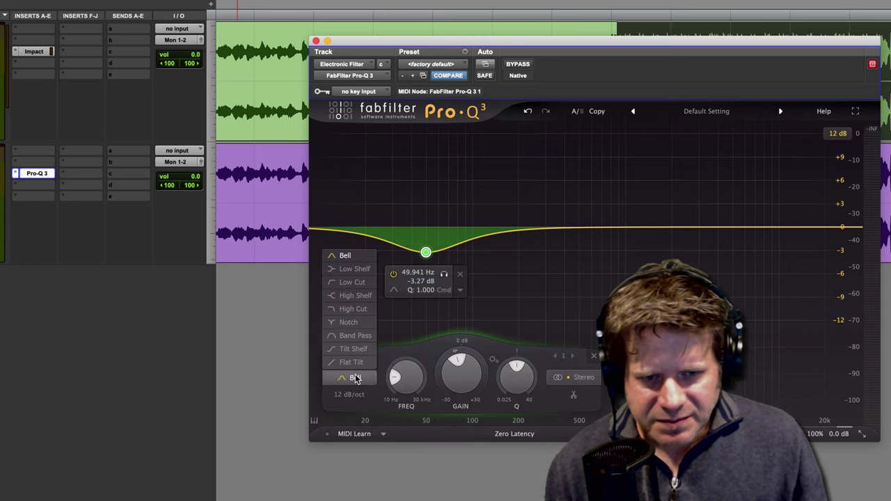
{"action": "left_click", "coordinate": [362, 282]}
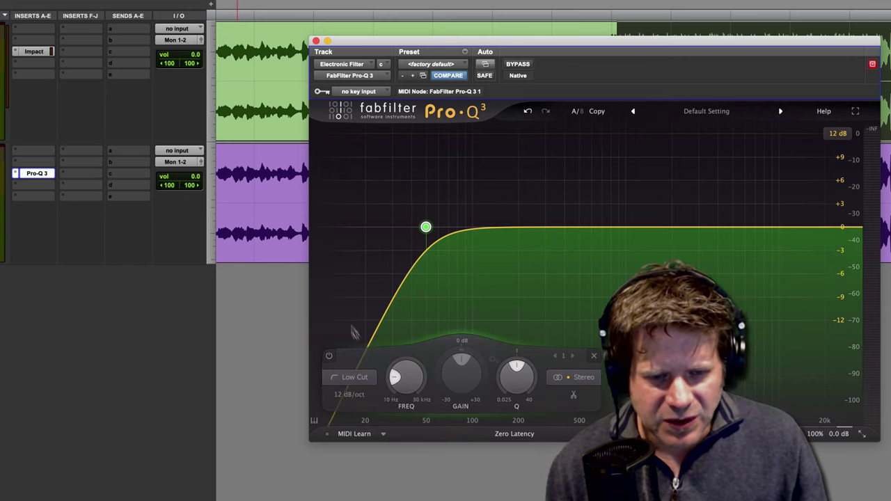
{"action": "left_click", "coordinate": [350, 395]}
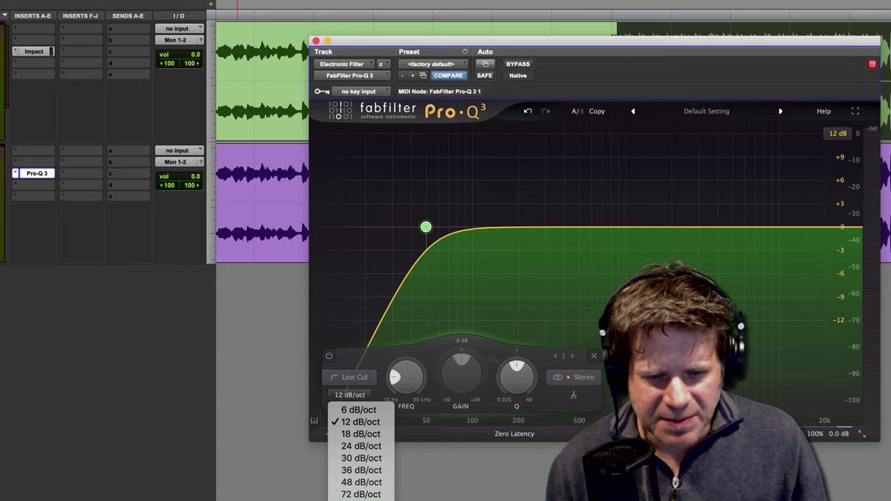
{"action": "left_click", "coordinate": [362, 470]}
{"action": "mouse_move", "coordinate": [409, 373]}
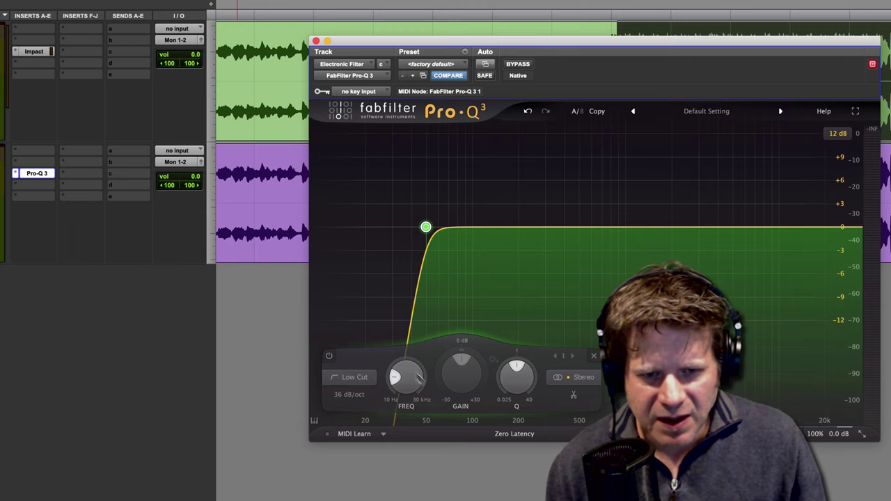
{"action": "left_click_drag", "start_coordinate": [408, 378], "coordinate": [403, 328]}
- Raise the low cut to about 192 Hz and A/B the EQ and band during playback
{"action": "key", "text": "space"}
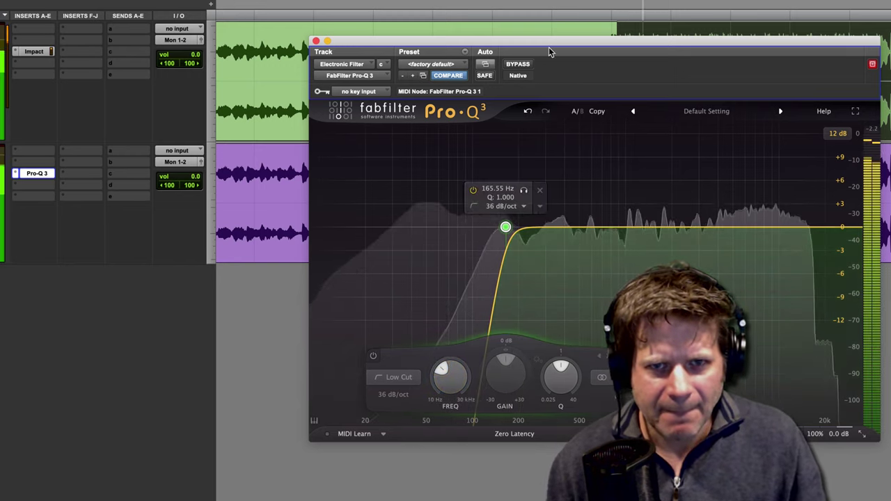
{"action": "left_click", "coordinate": [524, 67]}
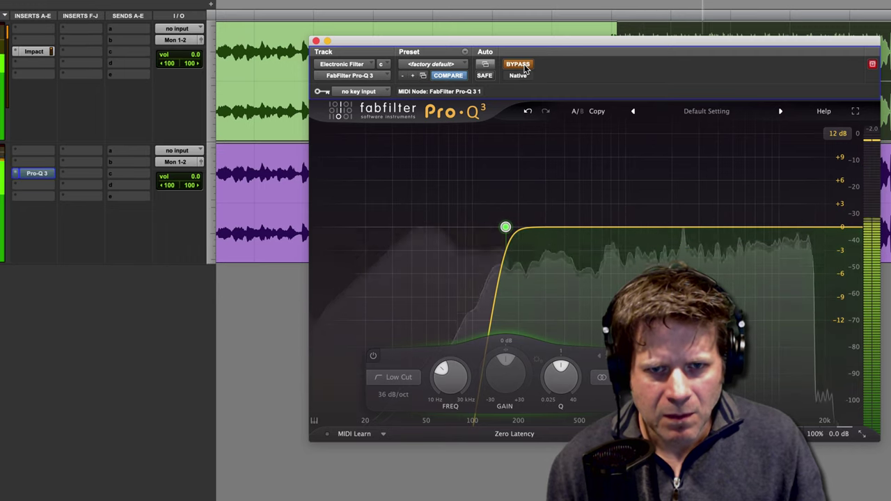
{"action": "left_click", "coordinate": [526, 66]}
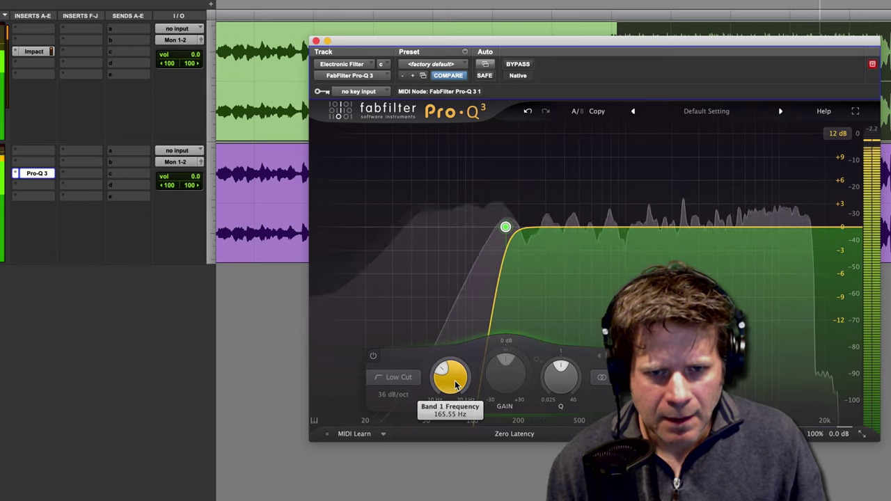
{"action": "scroll", "coordinate": [452, 377], "scroll_direction": "up", "scroll_amount": 3}
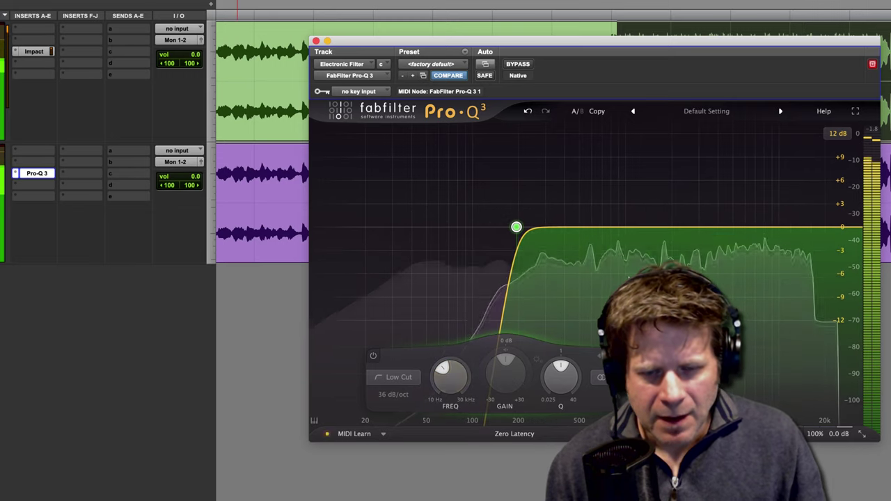
{"action": "left_click", "coordinate": [373, 356]}
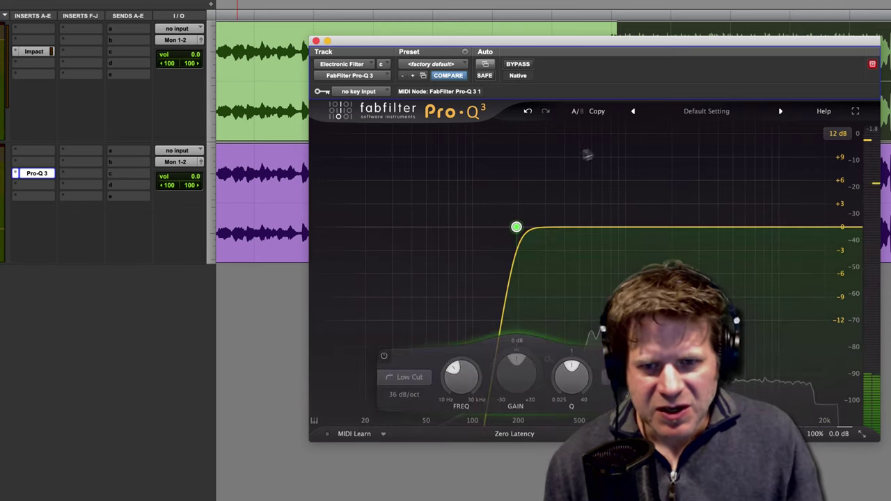
{"action": "key", "text": "super+z"}
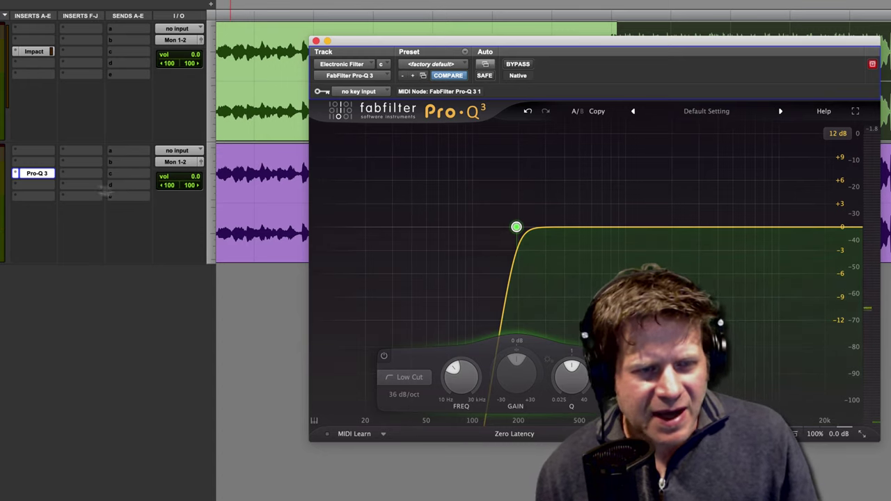
- Send Electronic Filter's output to Bus 1-2 (Stereo), leaving the Electronic track unmuted
{"action": "left_click", "coordinate": [175, 162]}
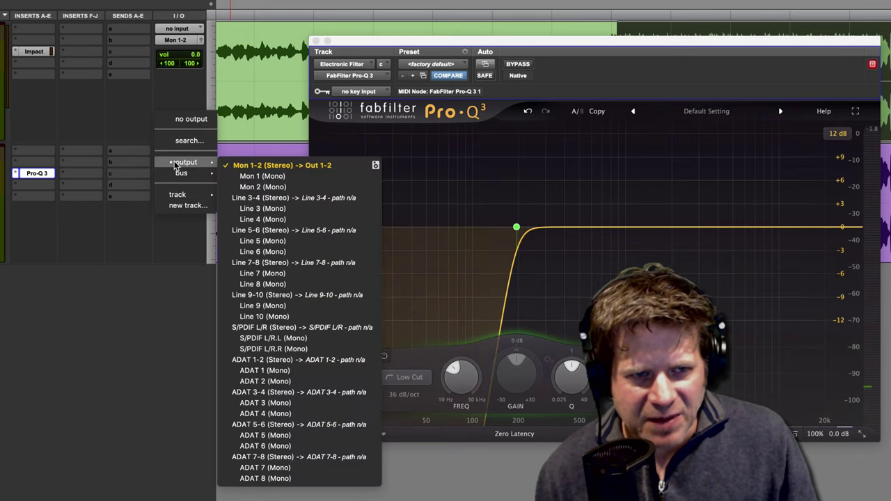
{"action": "mouse_move", "coordinate": [184, 174]}
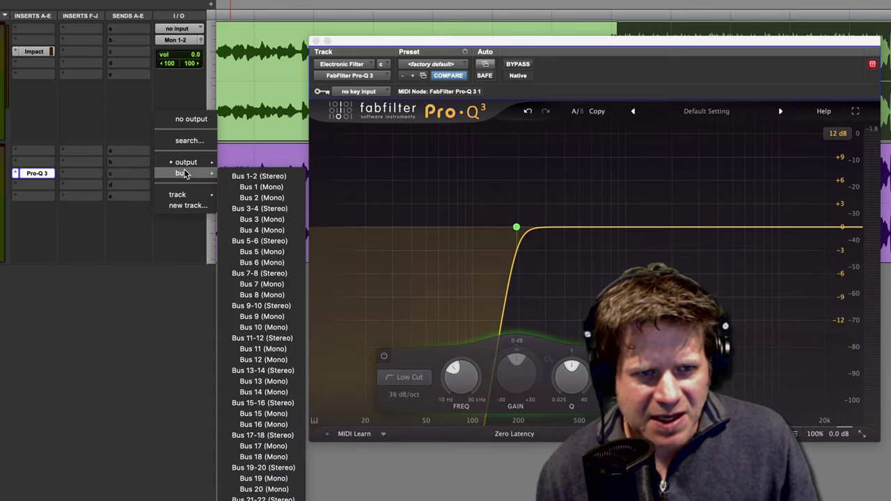
{"action": "left_click", "coordinate": [259, 177]}
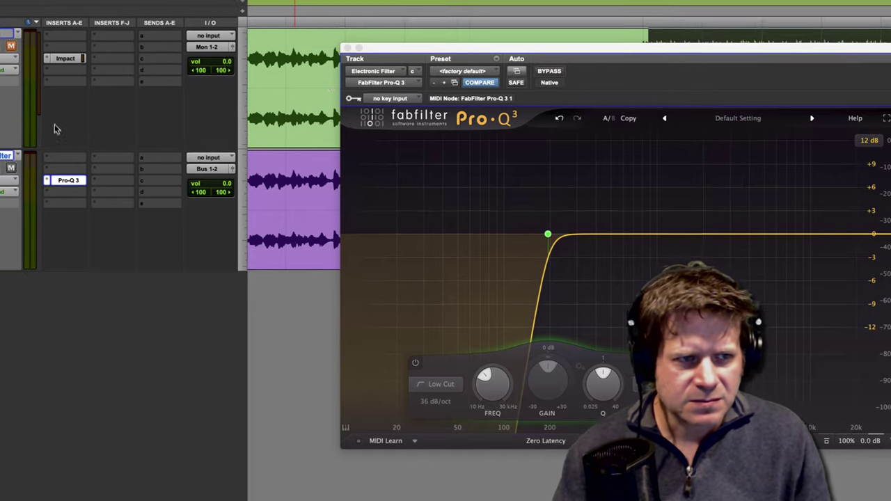
{"action": "left_click", "coordinate": [31, 173]}
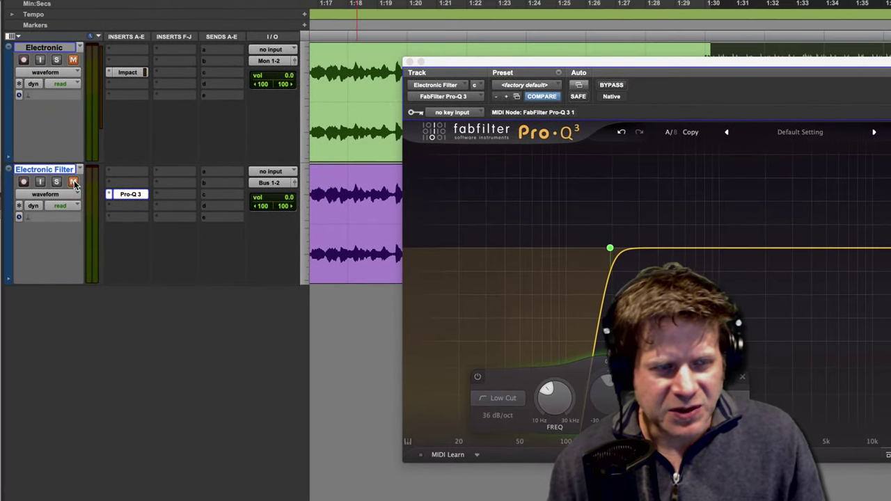
{"action": "left_click", "coordinate": [73, 60]}
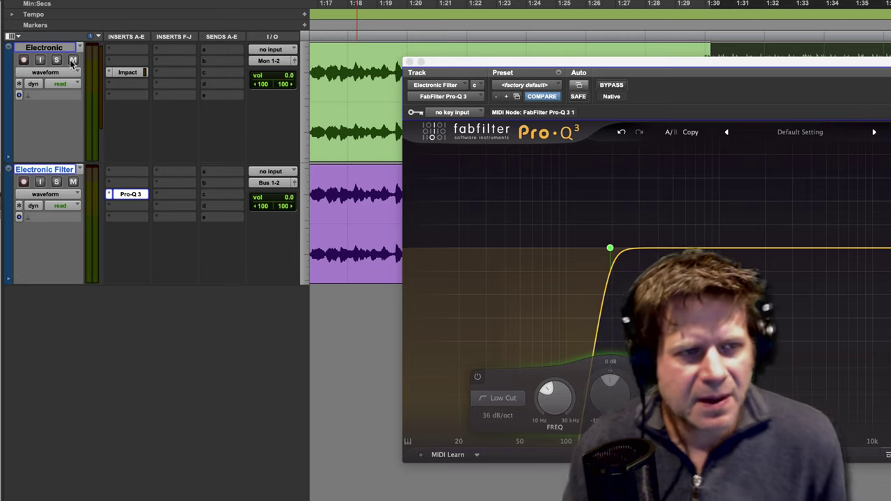
- Set the Impact compressor's key input to Bus 1 (Mono) with side-chain LISTEN on
{"action": "left_click", "coordinate": [127, 73]}
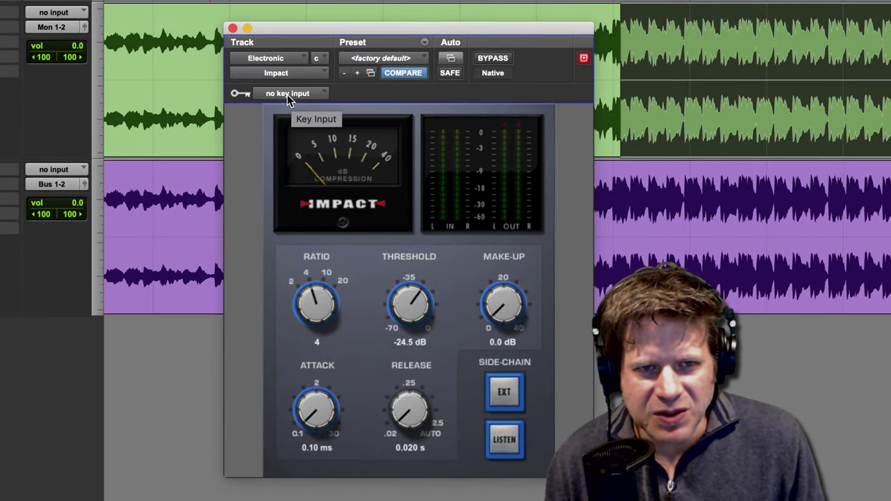
{"action": "left_click", "coordinate": [287, 94]}
{"action": "mouse_move", "coordinate": [287, 94]}
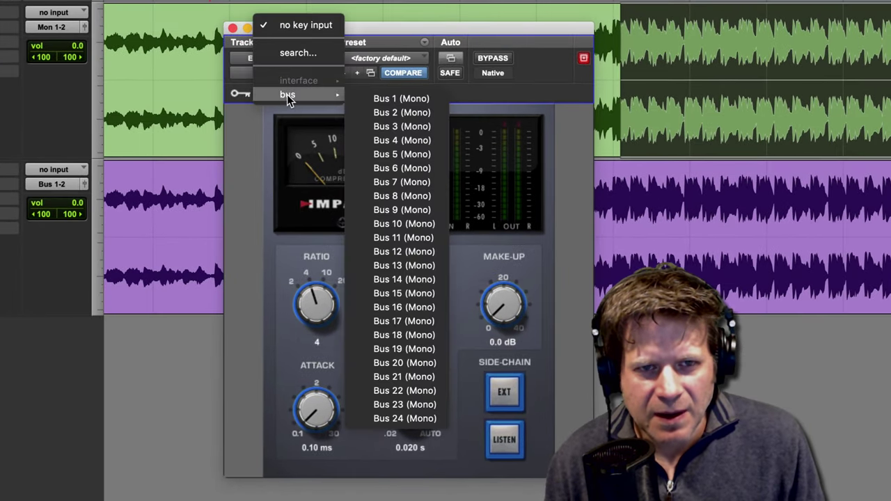
{"action": "left_click", "coordinate": [401, 100]}
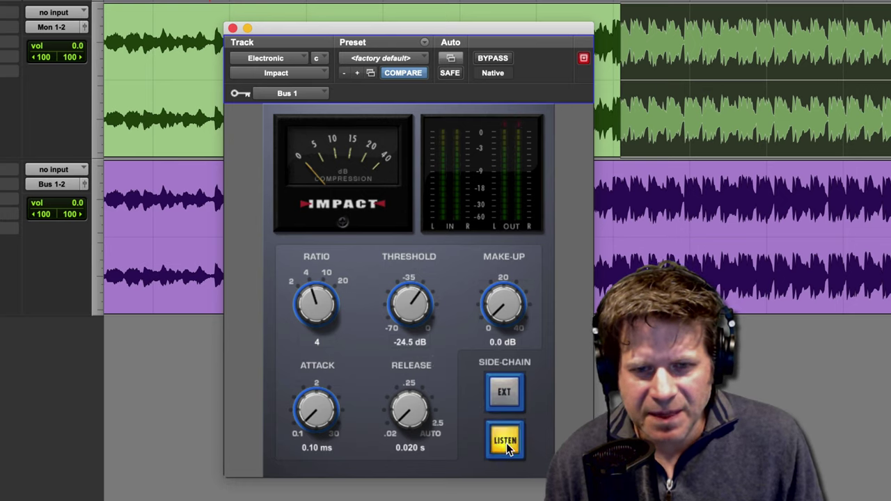
- Play the filtered key signal, turn LISTEN off, then play the compressed track again
{"action": "key", "text": "space"}
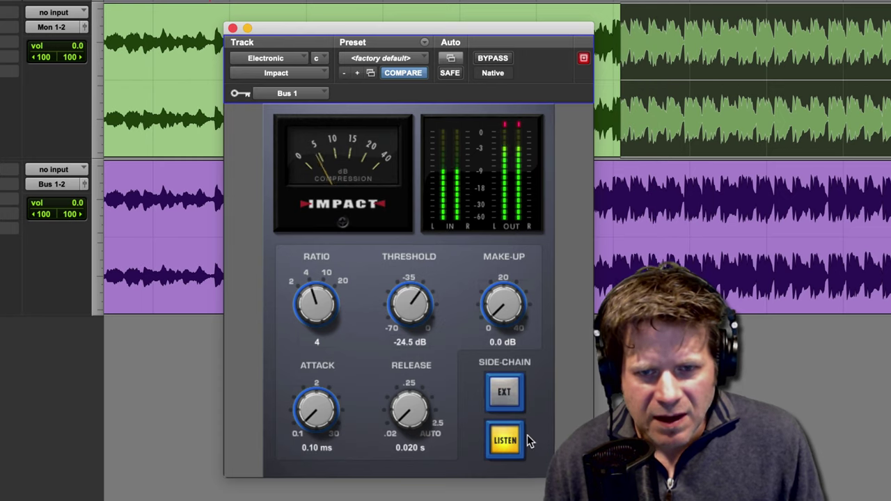
{"action": "key", "text": "space"}
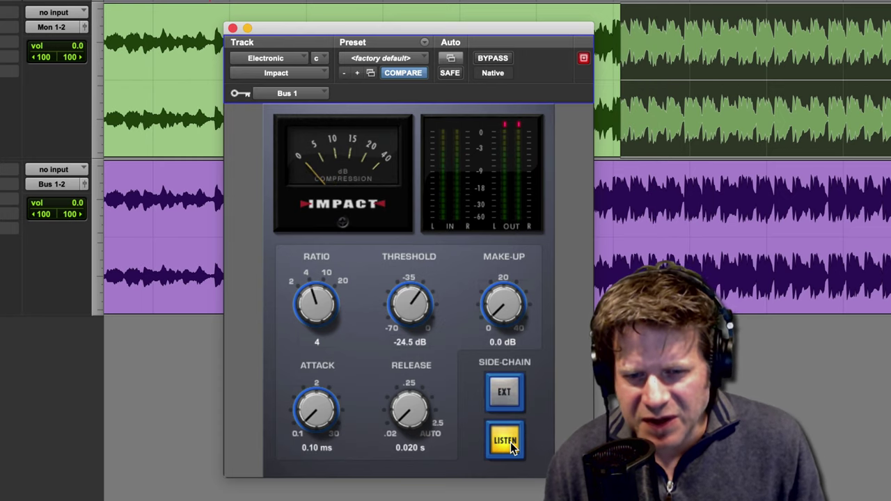
{"action": "left_click", "coordinate": [506, 441]}
{"action": "key", "text": "space"}
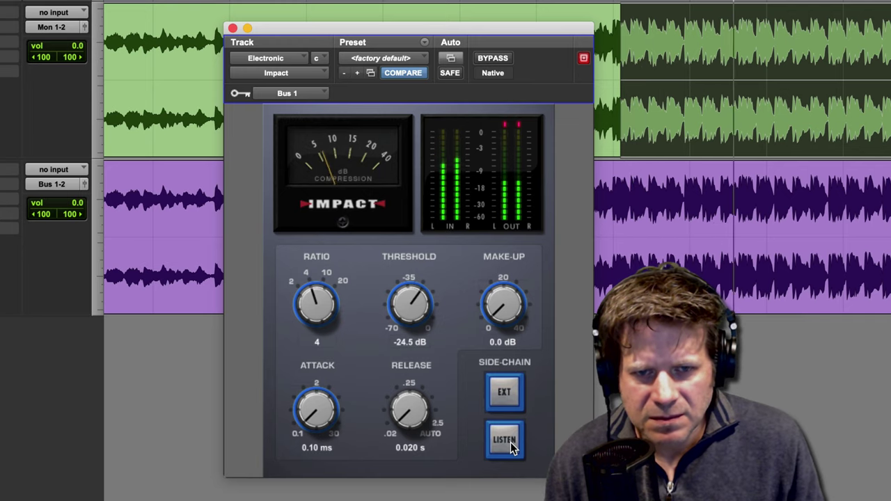
{"action": "key", "text": "space"}
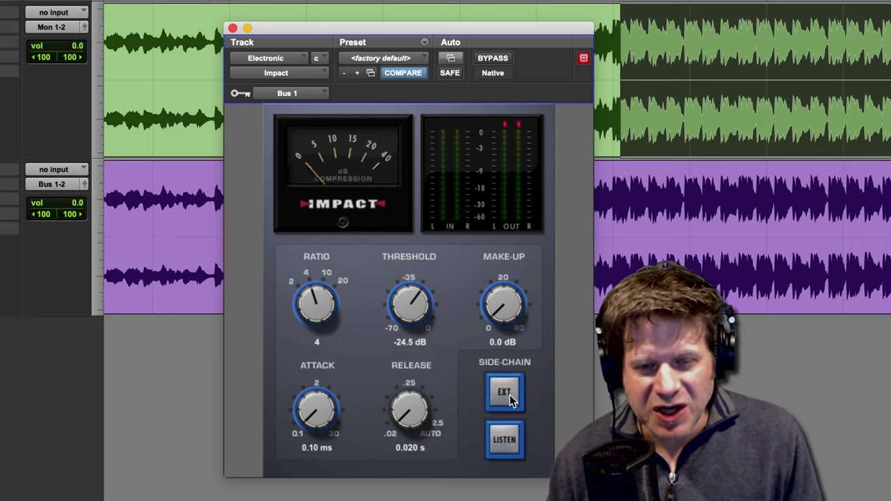
{"action": "left_click", "coordinate": [504, 398]}
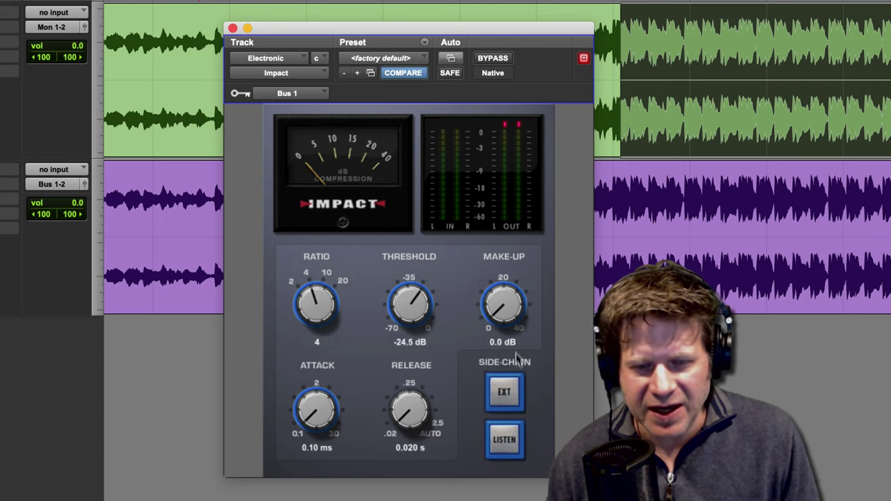
{"action": "left_click", "coordinate": [505, 393]}
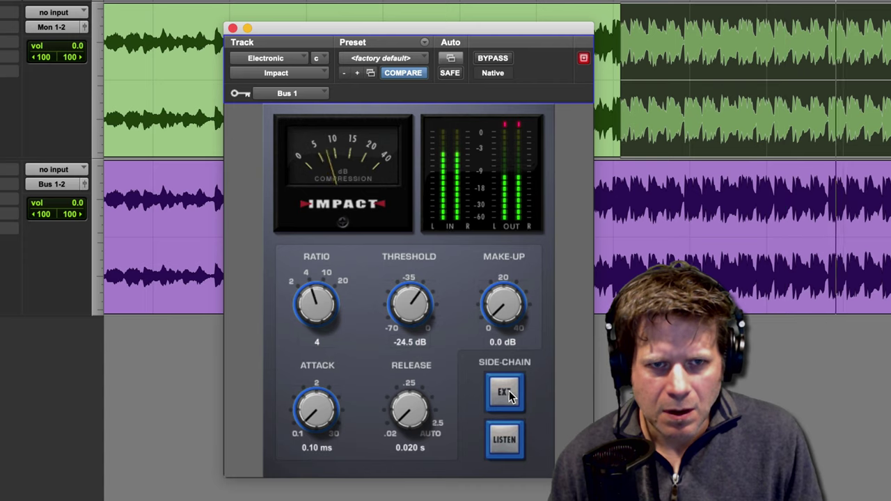
{"action": "left_click", "coordinate": [509, 394]}
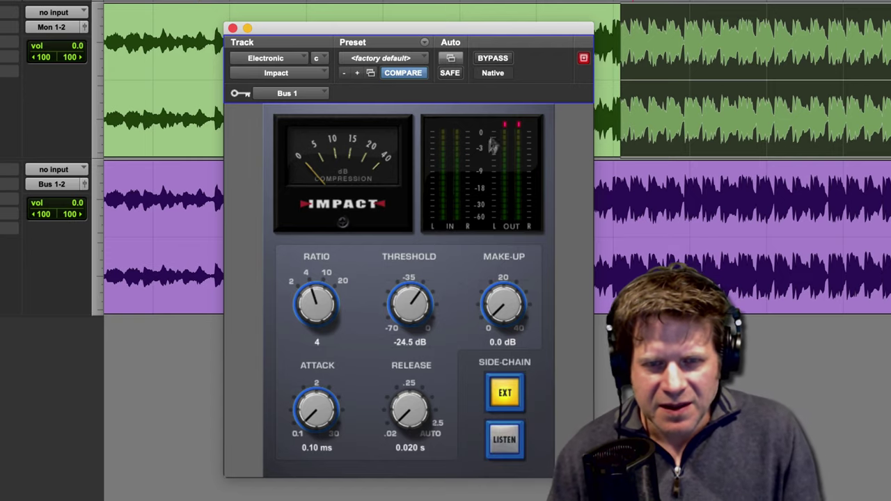
- Toggle Impact's EXT side-chain on and off during playback, leaving it engaged
{"action": "left_click", "coordinate": [505, 392]}
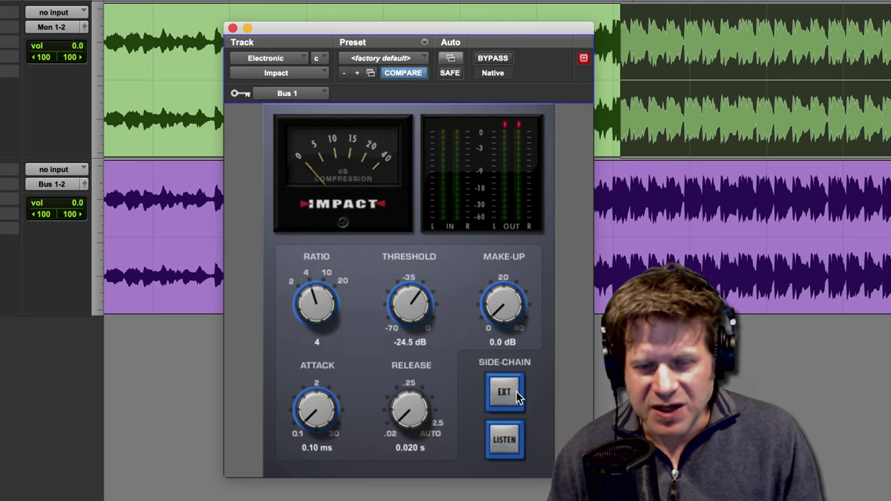
{"action": "key", "text": "space"}
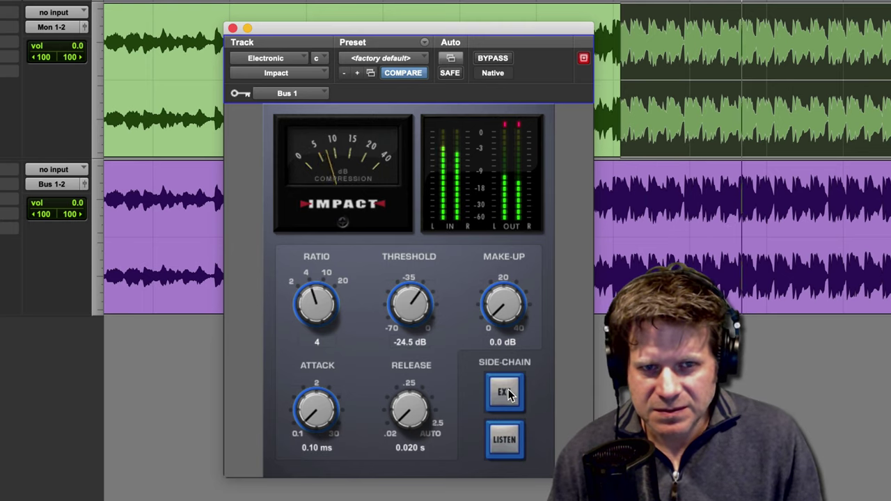
{"action": "left_click", "coordinate": [506, 393]}
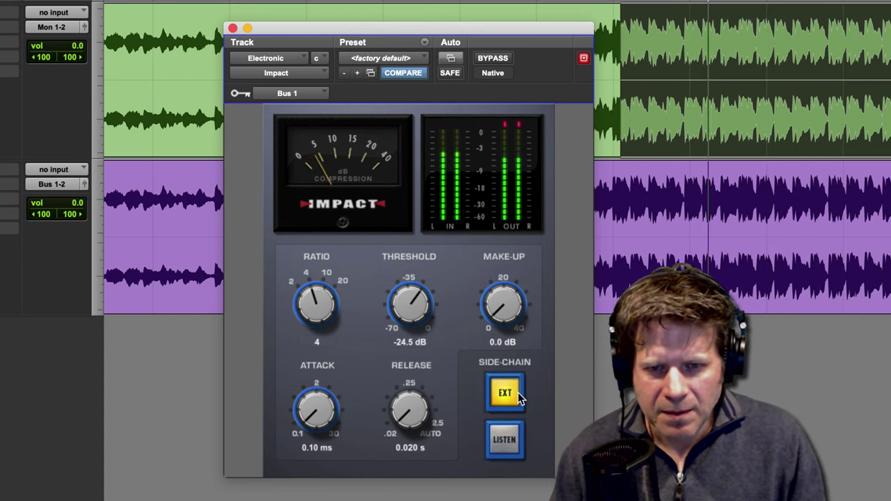
{"action": "left_click", "coordinate": [505, 393]}
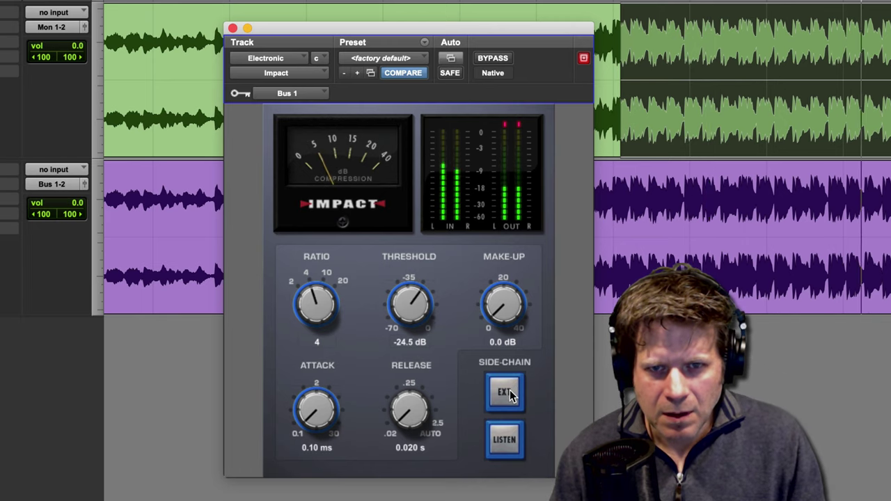
{"action": "left_click", "coordinate": [509, 394]}
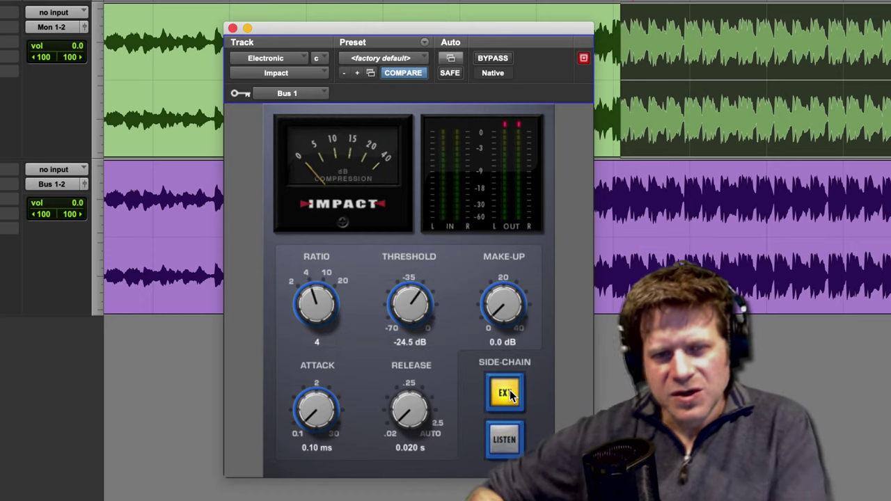
{"action": "key", "text": "space"}
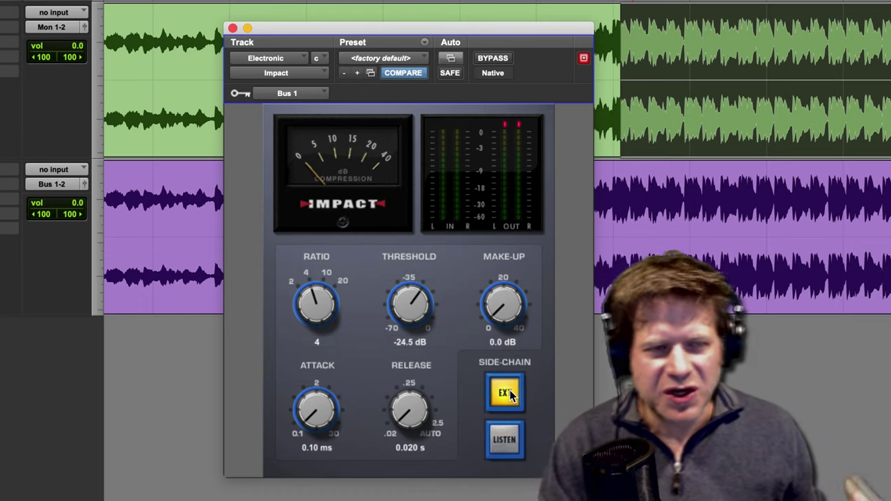